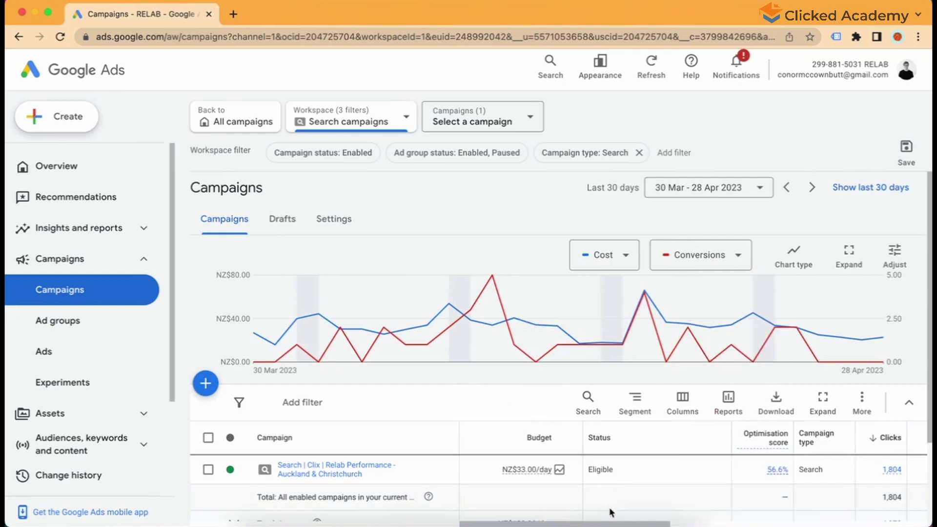
Read the NZ$968.41 30-day cost and compute 968/30 for about NZ$32.27 daily spend
scroll(555, 433, right, 5)
scroll(554, 463, right, 4)
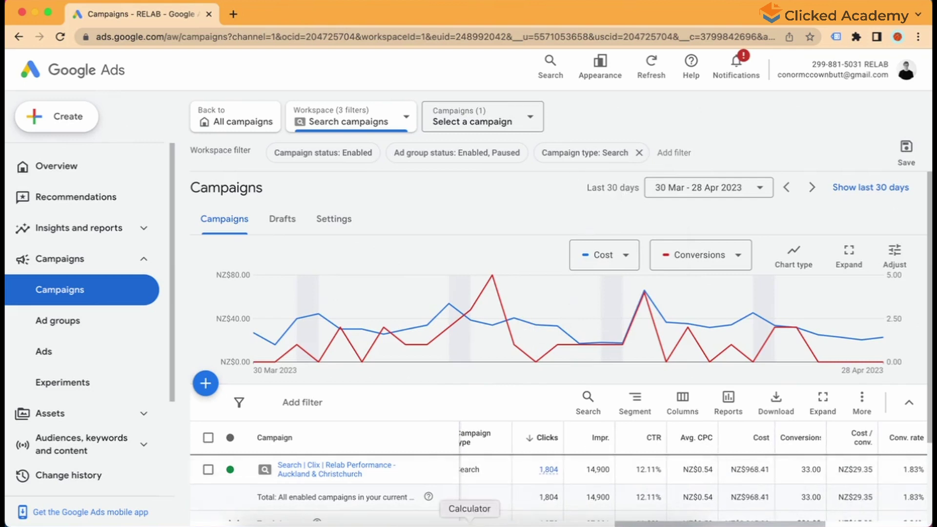
click(470, 521)
text(96)
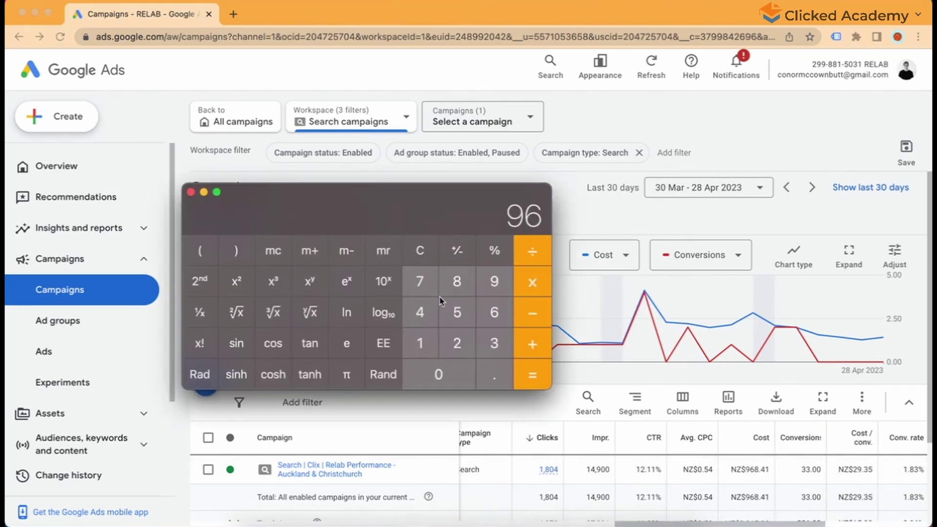
text(8/30)
key(Return)
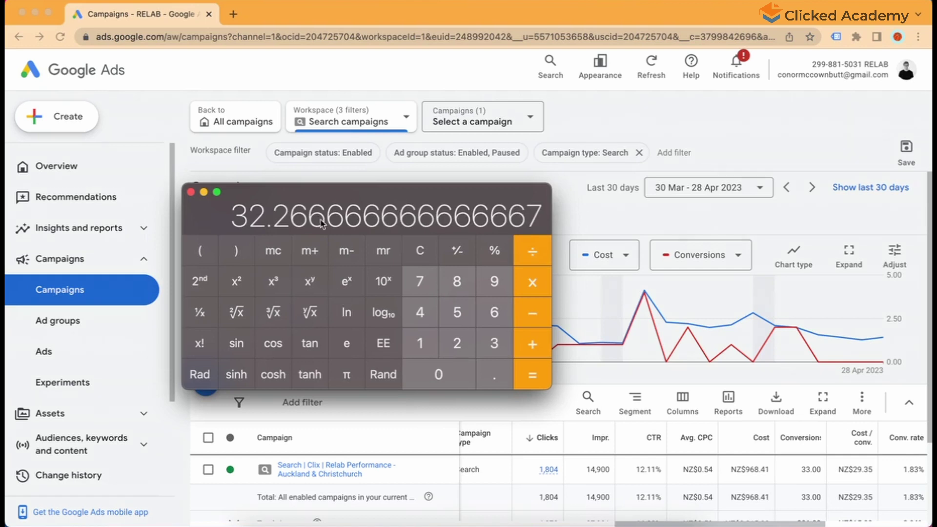
click(555, 401)
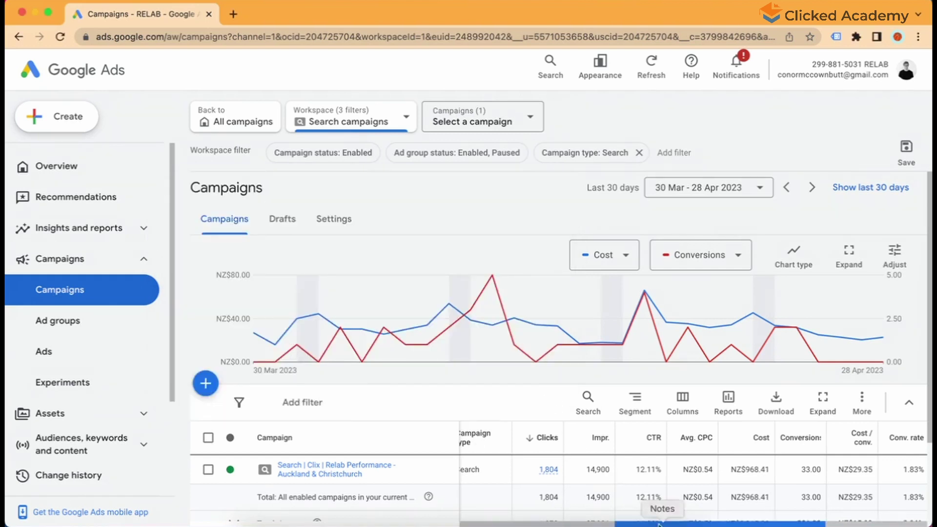
Scroll the campaigns table back left and down the page to reach its Columns button
drag(749, 523, 594, 523)
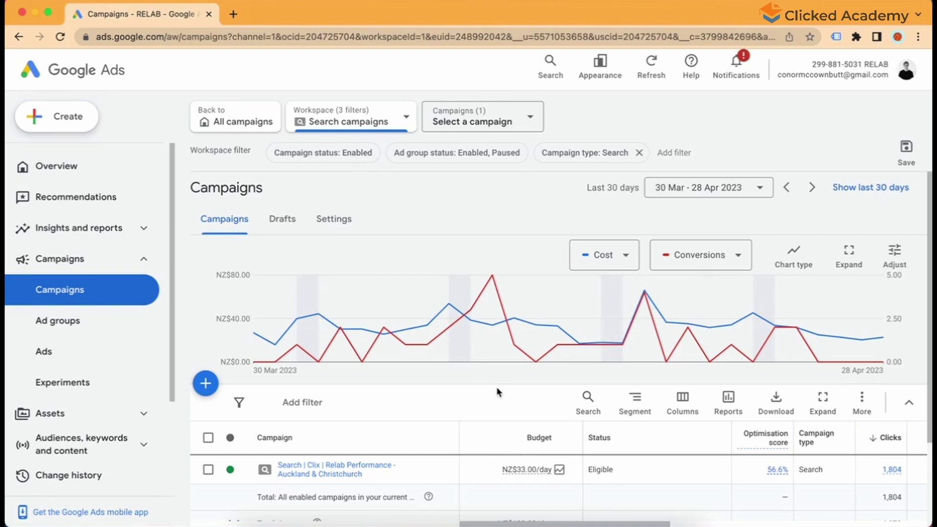
scroll(537, 361, down, 3)
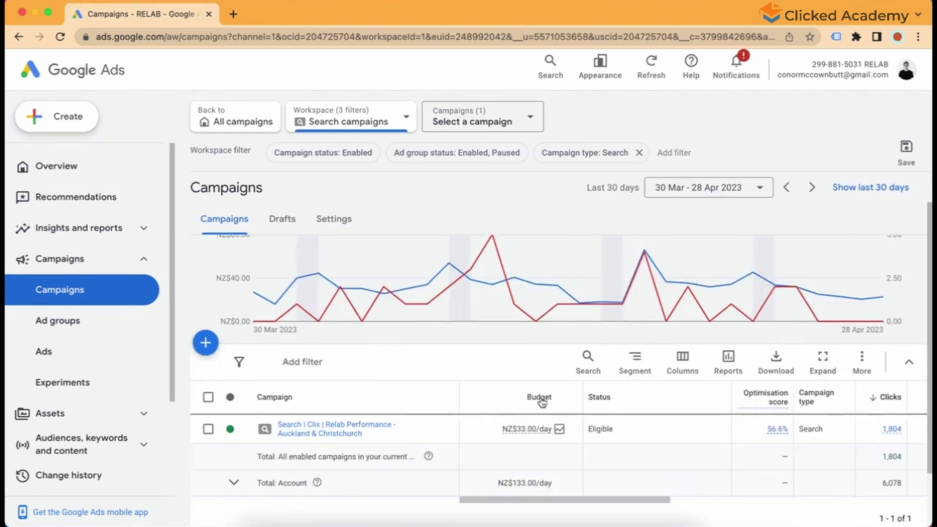
Add Search impr. share and Search lost IS (rank) from Competitive metrics to the campaigns table
click(681, 288)
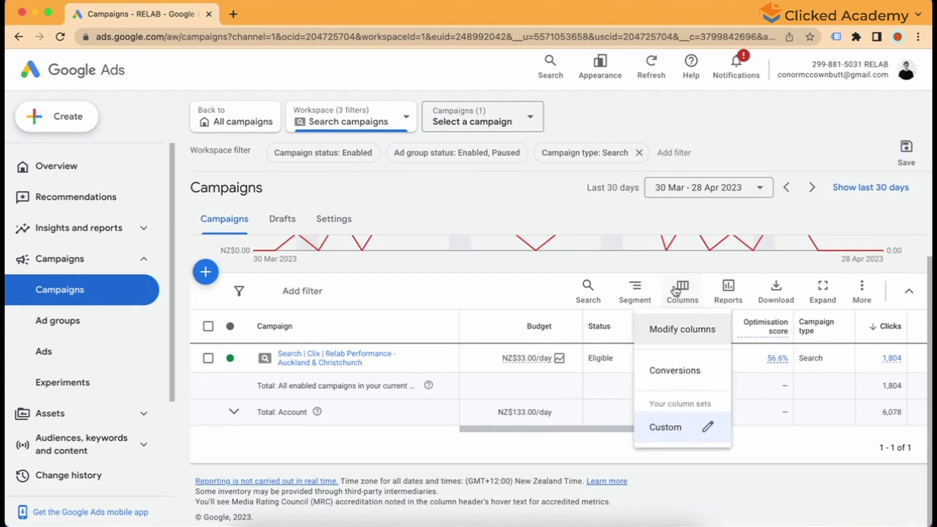
click(690, 330)
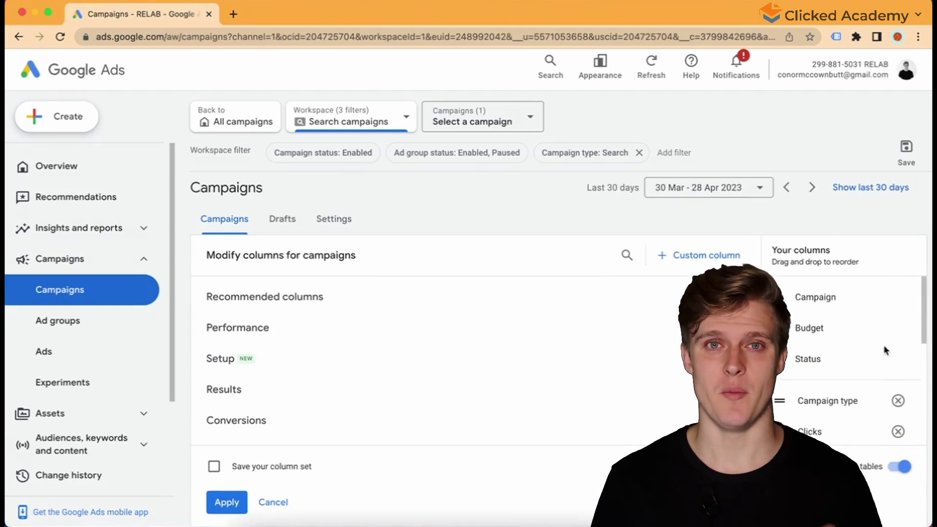
scroll(595, 351, down, 1)
scroll(595, 351, down, 5)
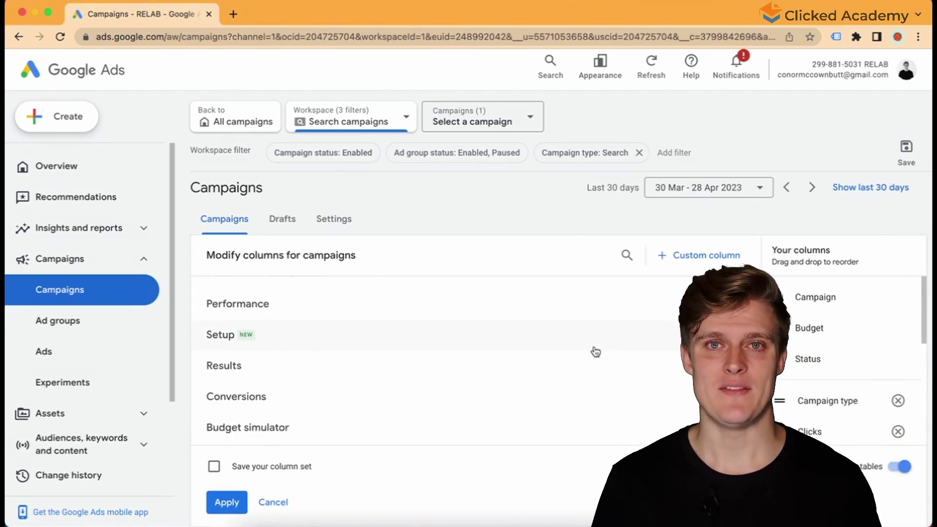
click(449, 375)
scroll(447, 361, down, 4)
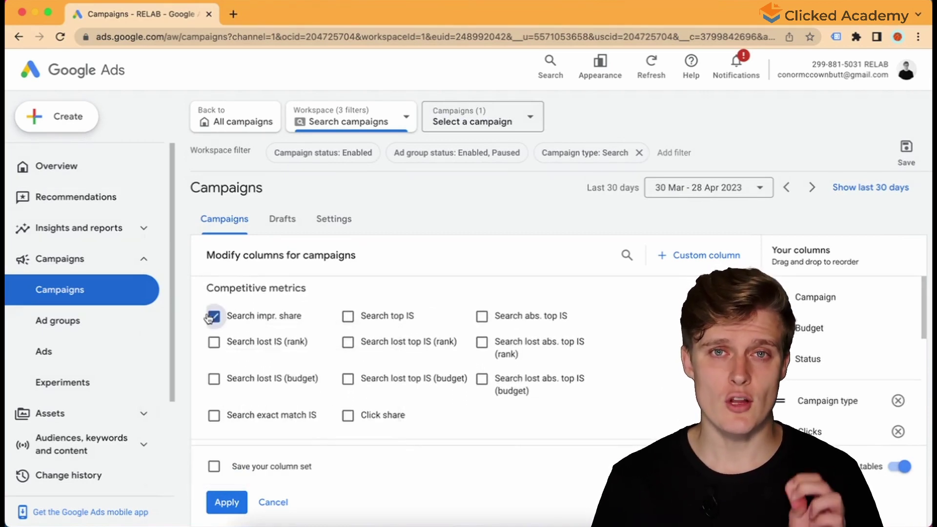
click(214, 316)
click(213, 341)
click(221, 501)
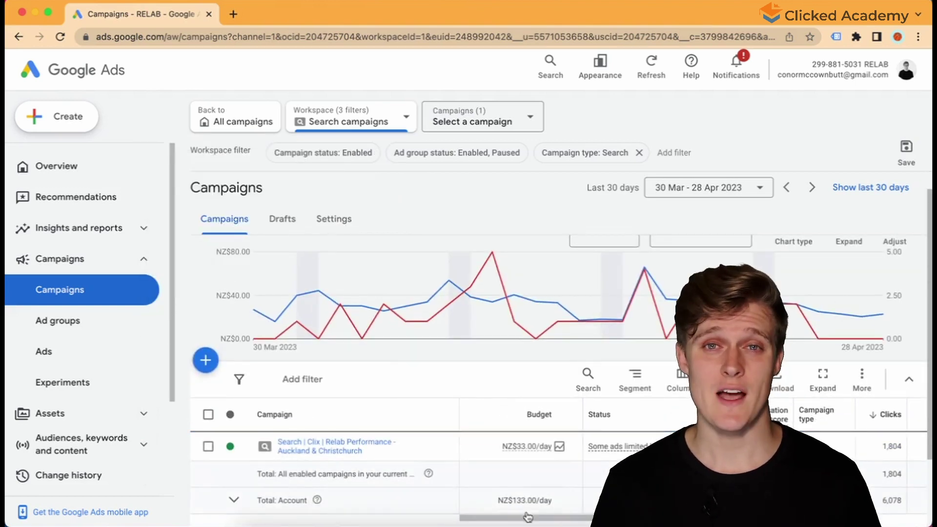
drag(524, 518, 869, 519)
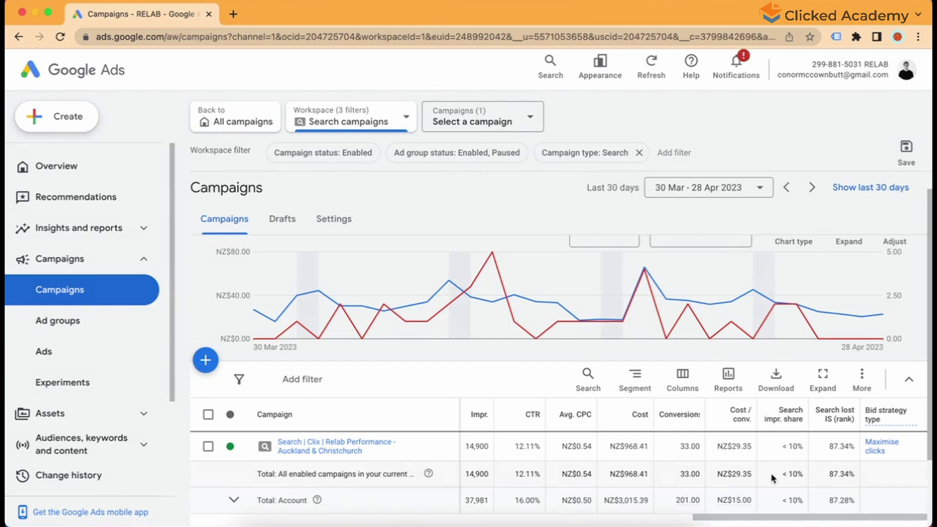
scroll(772, 477, up, 1)
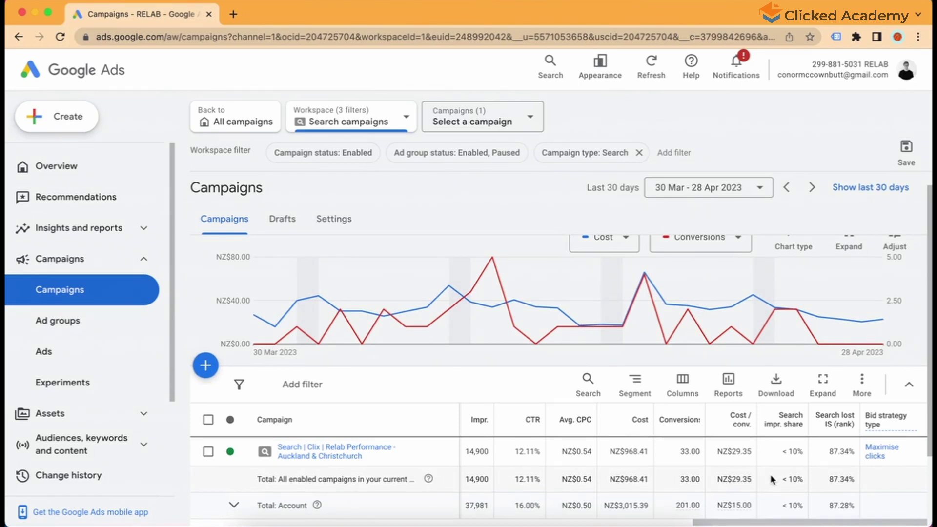
scroll(773, 479, down, 1)
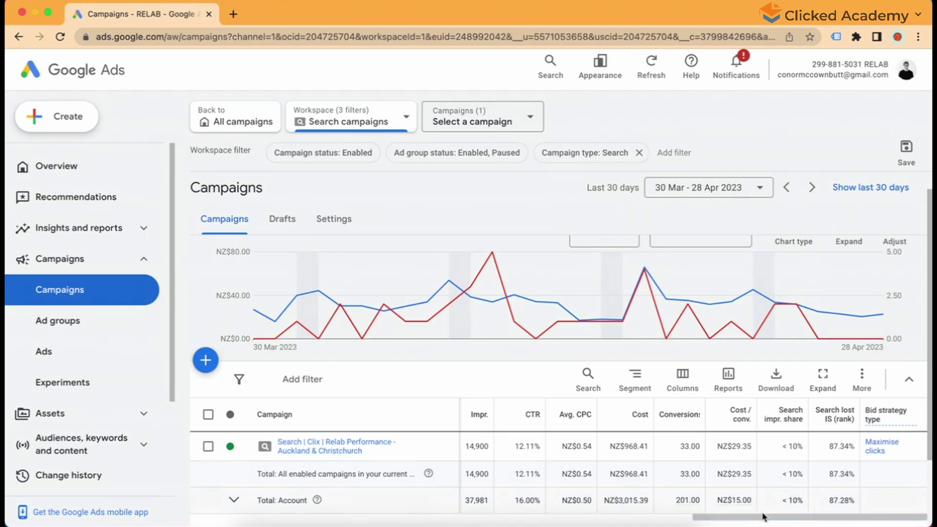
drag(765, 517, 602, 508)
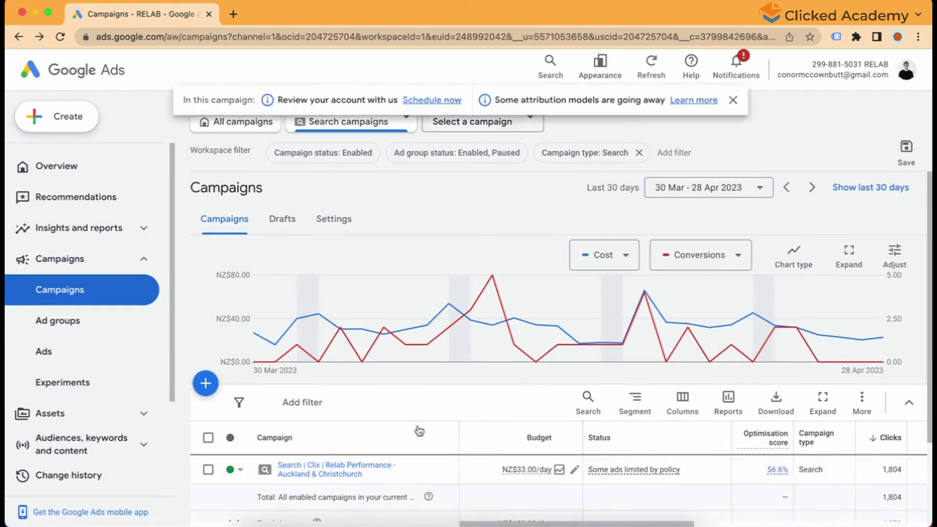
click(439, 471)
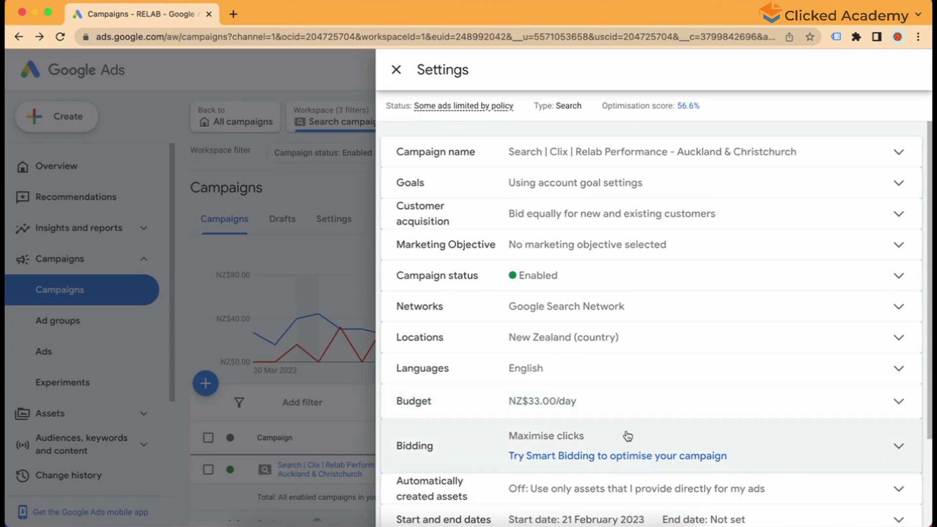
click(628, 435)
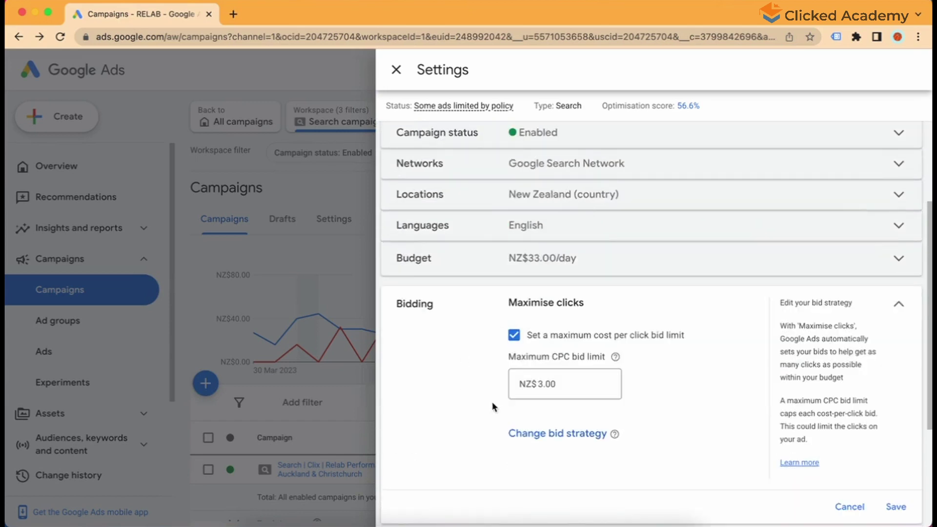
click(849, 506)
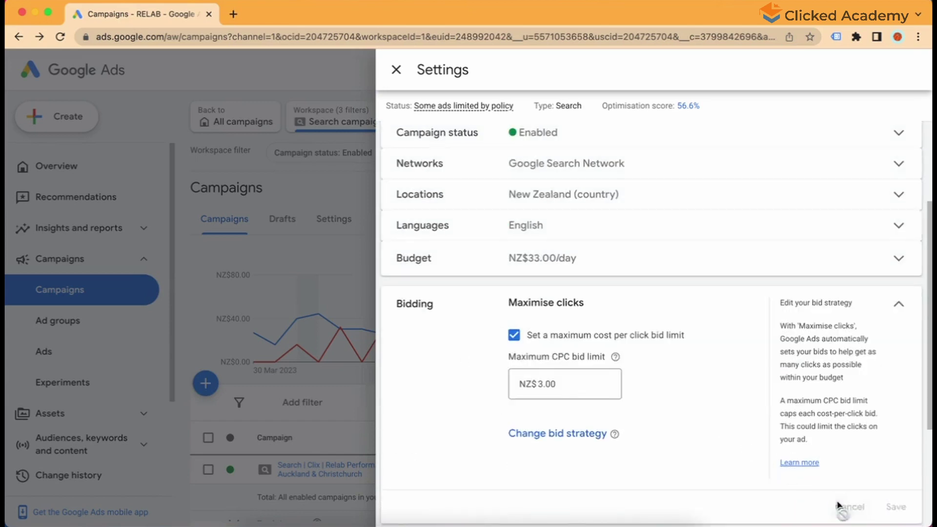
click(366, 414)
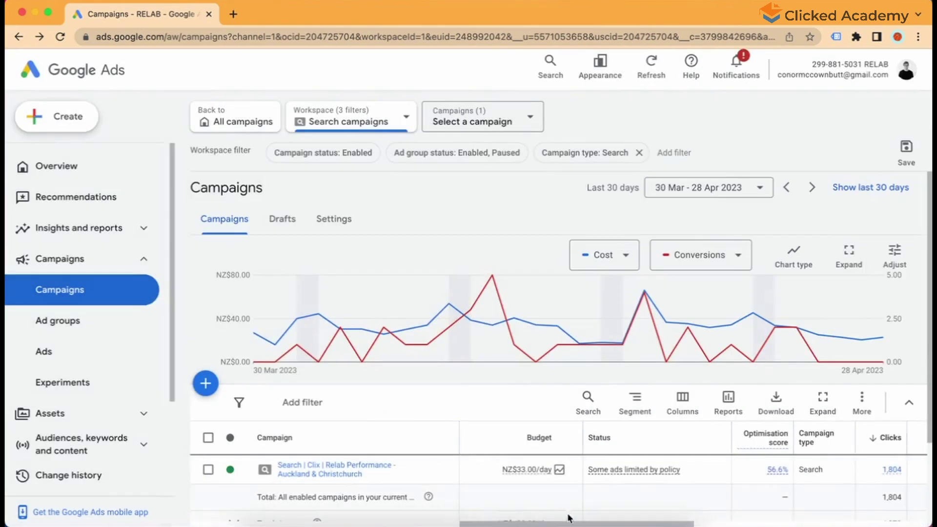
drag(572, 523, 810, 523)
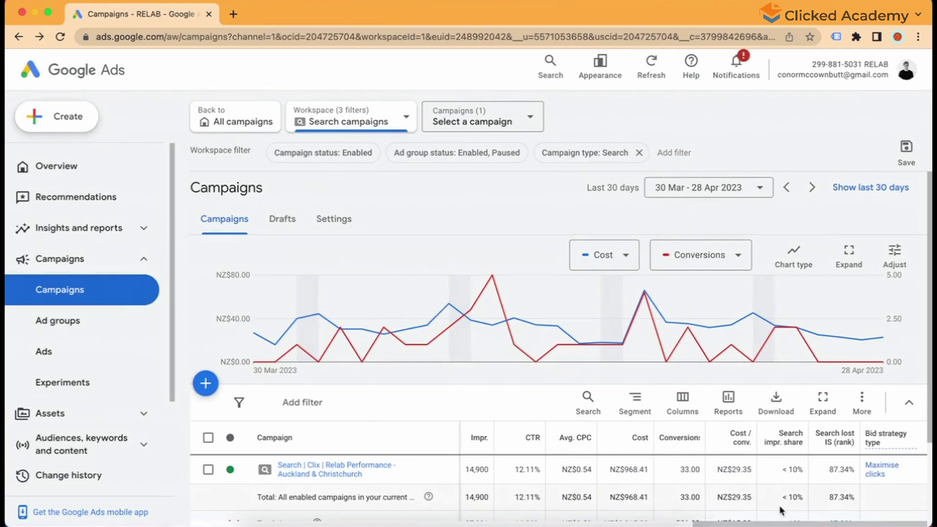
scroll(780, 510, down, 1)
Go to Search keywords under Audiences, keywords and content in the sidebar
scroll(100, 376, down, 2)
click(99, 371)
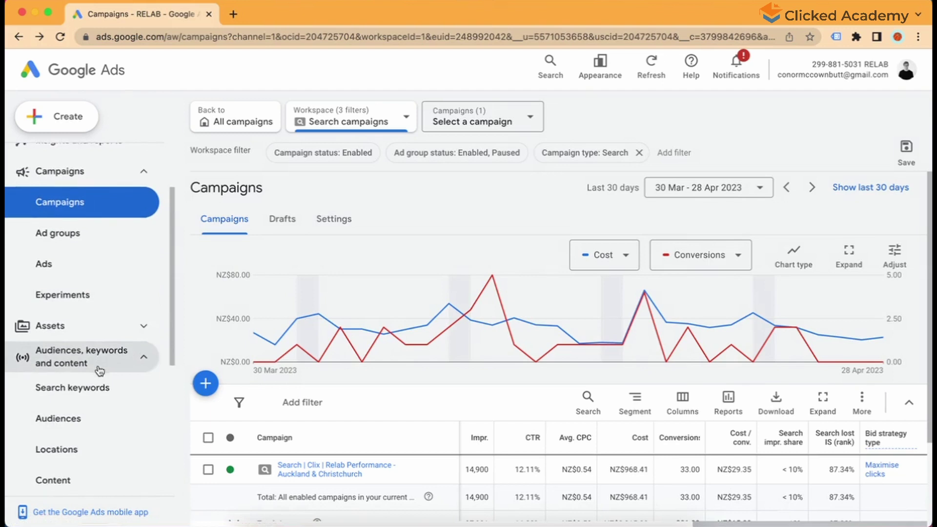
scroll(99, 372, down, 1)
click(100, 374)
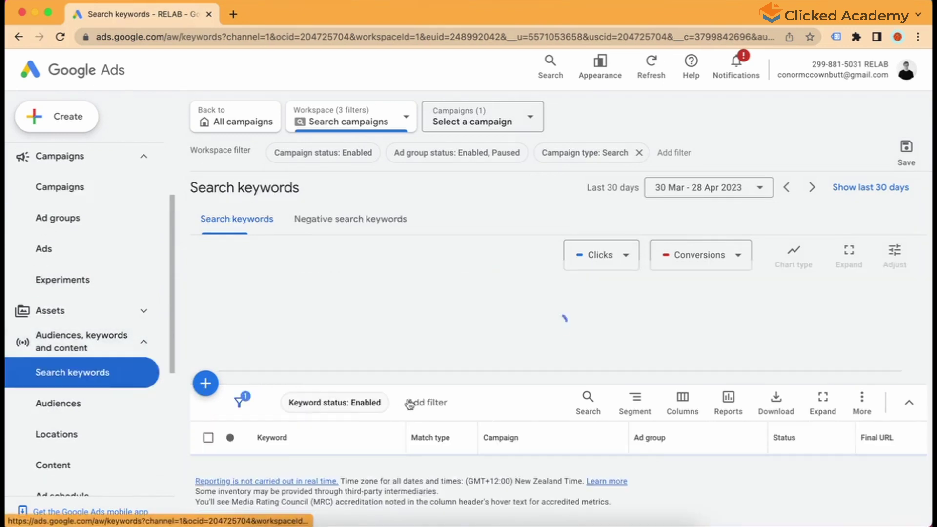
Check the explanation for keywords marked Not eligible due to low search volume
scroll(536, 406, down, 5)
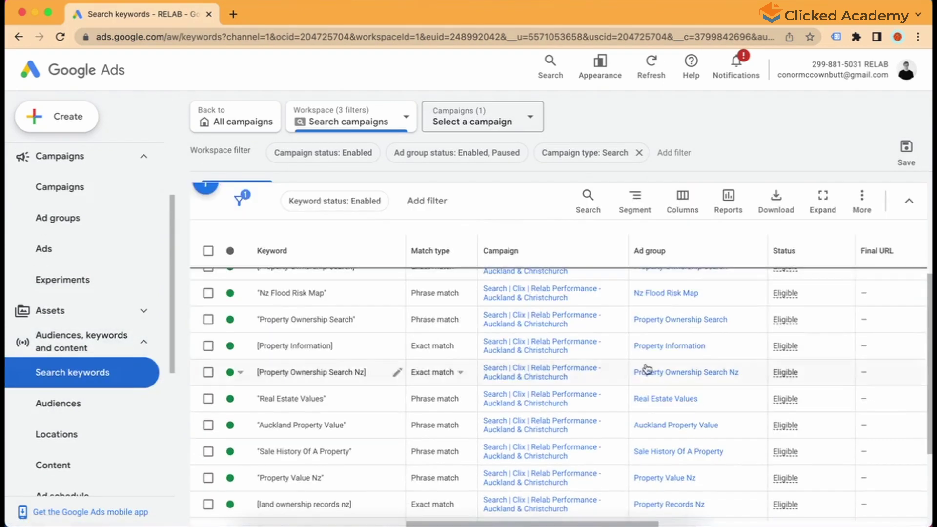
scroll(819, 344, up, 5)
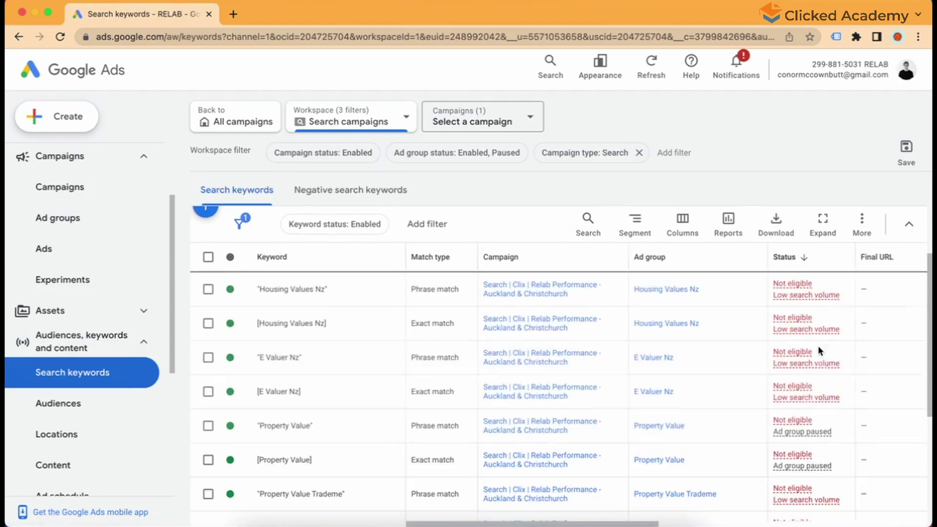
scroll(777, 381, up, 1)
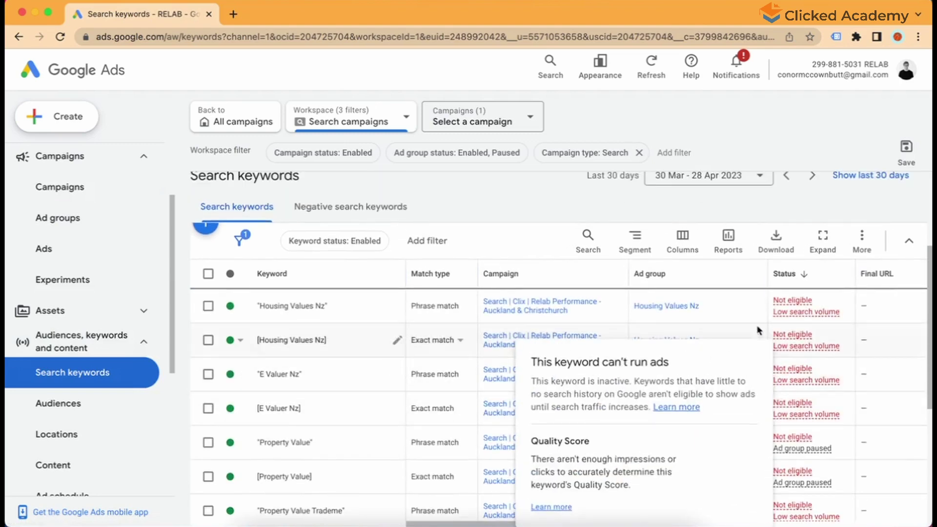
mouse_move(814, 315)
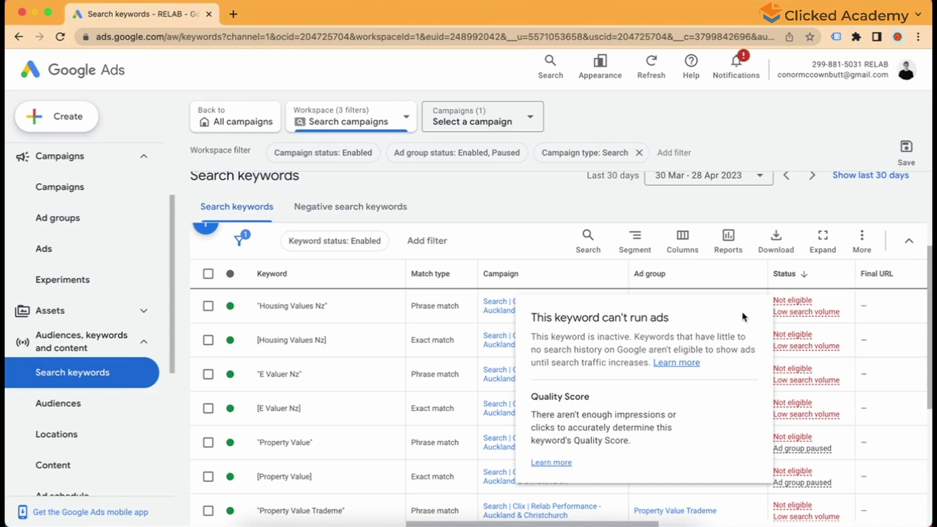
click(534, 239)
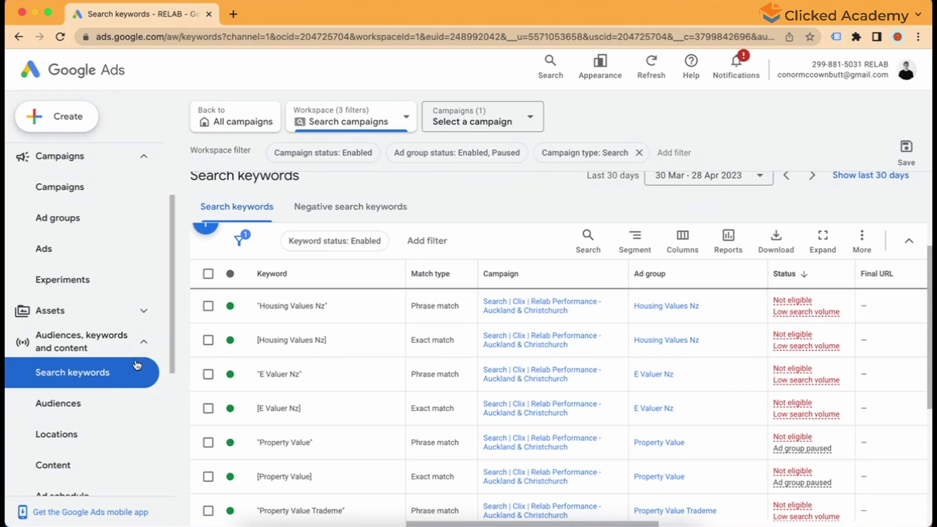
scroll(132, 366, down, 3)
View Ad schedule results, led by Mondays at 288 clicks, then the New Zealand Locations report
click(118, 371)
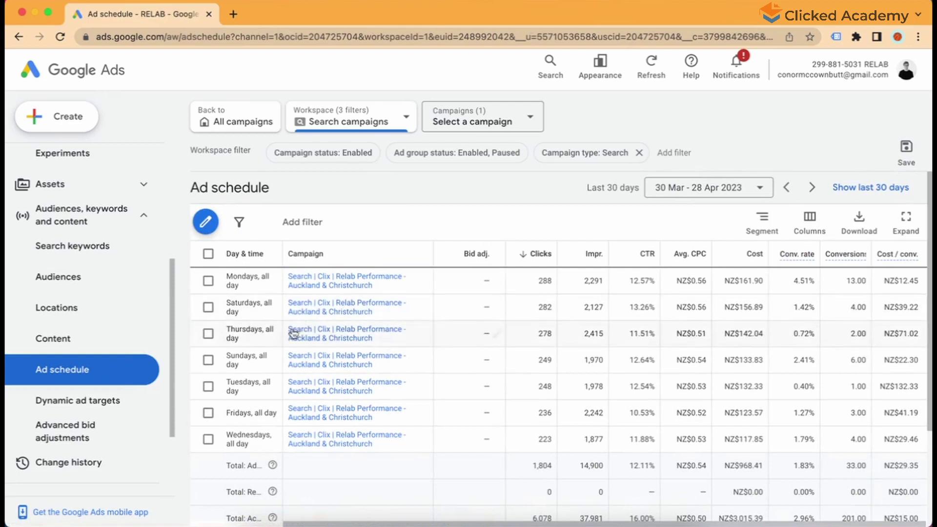
click(108, 309)
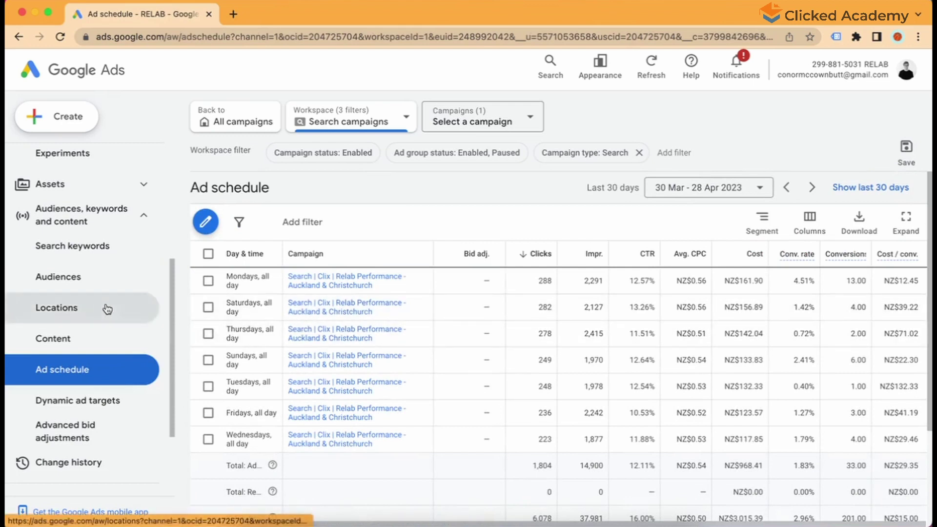